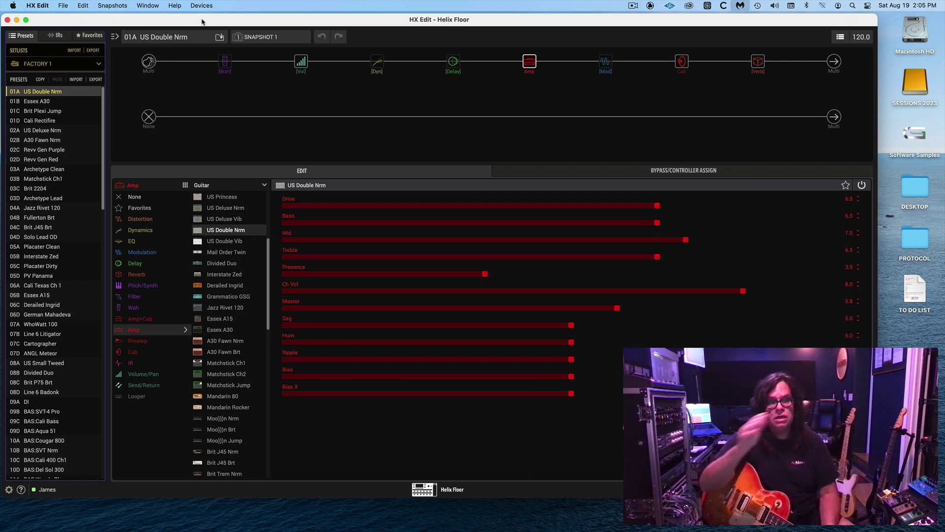
drag(202, 22, 204, 24)
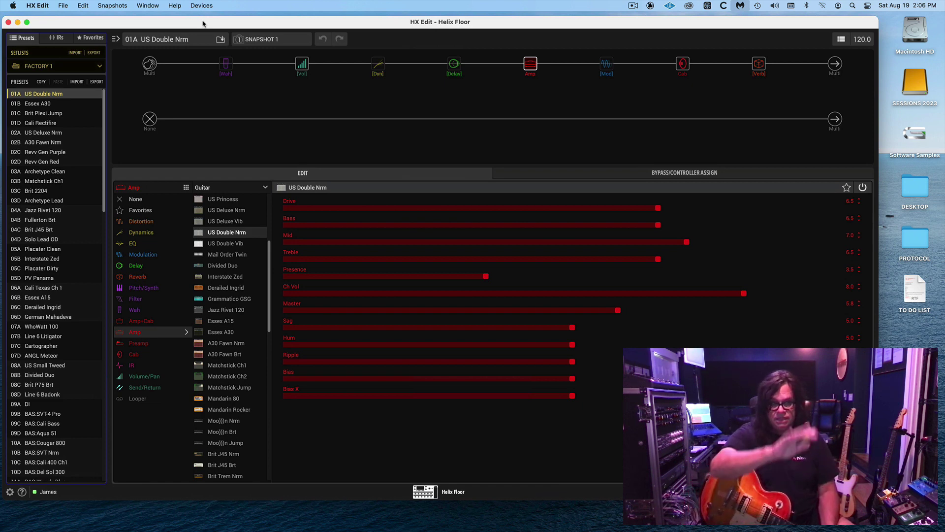
drag(203, 24, 203, 22)
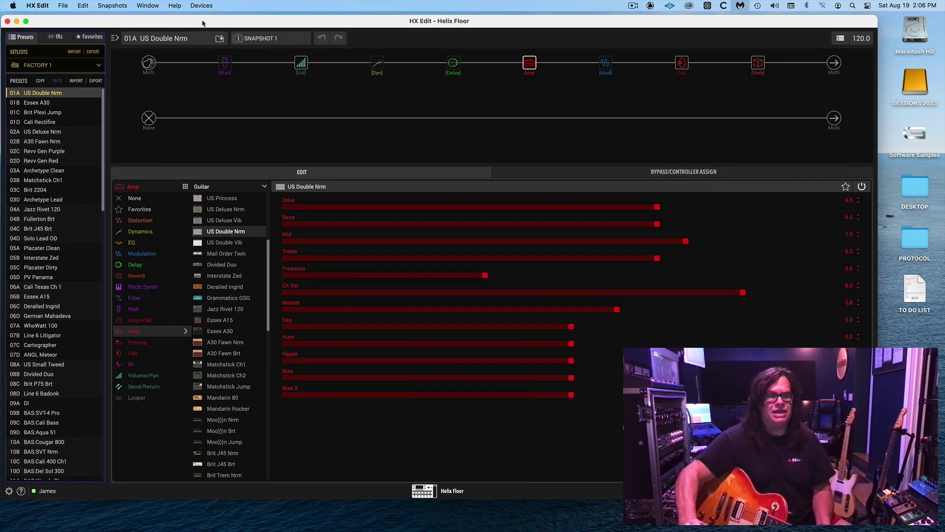
scroll(98, 149, down, 5)
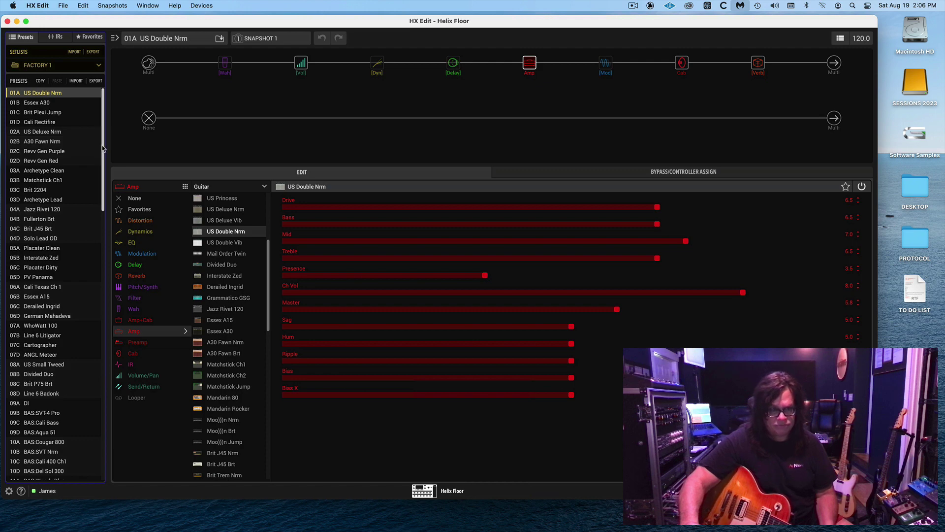
scroll(101, 200, down, 5)
scroll(101, 147, up, 15)
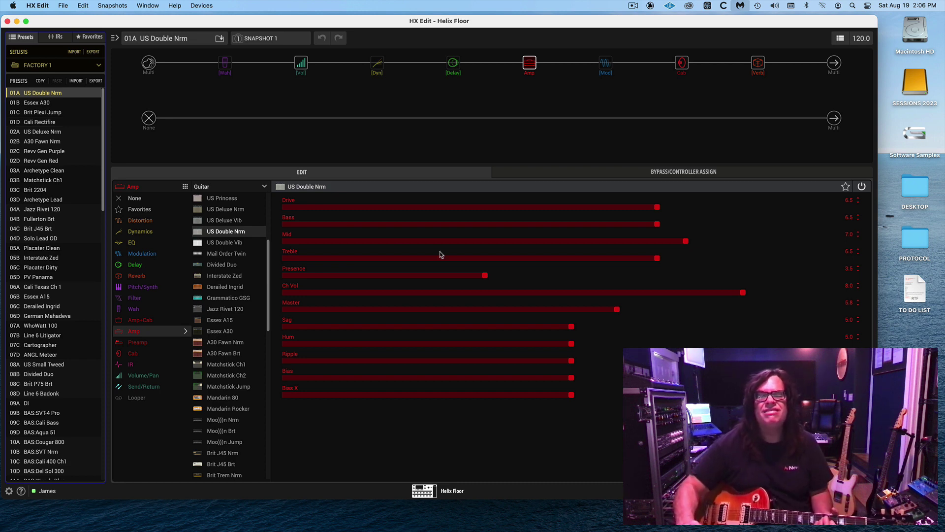
Set the US Double Nrm amp's Bass to 6.1, and audition the presets from 01B Essex A30 through 02A US Deluxe Nrm in order
drag(657, 227, 633, 248)
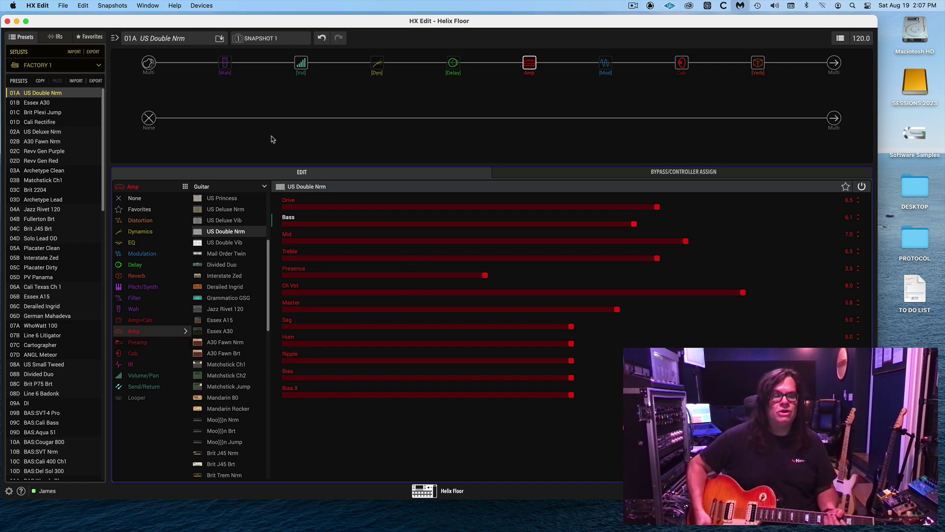
click(31, 105)
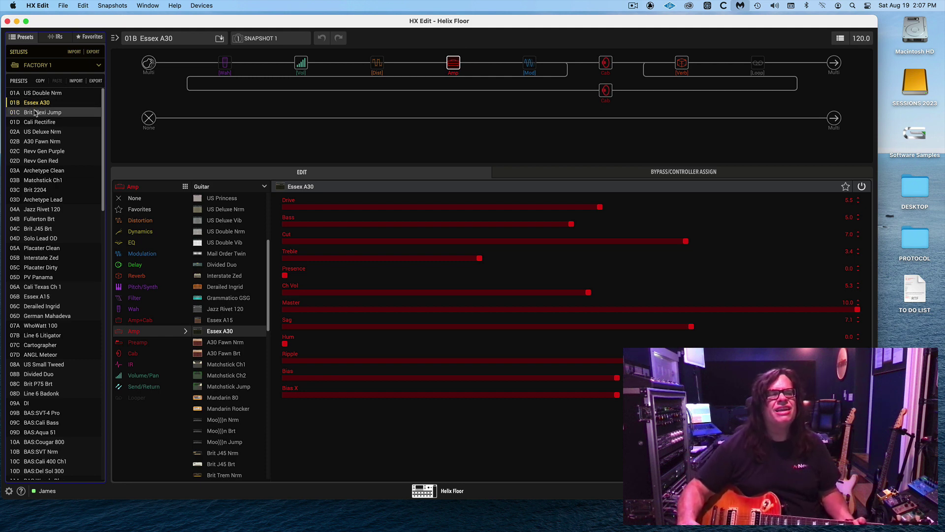
click(36, 113)
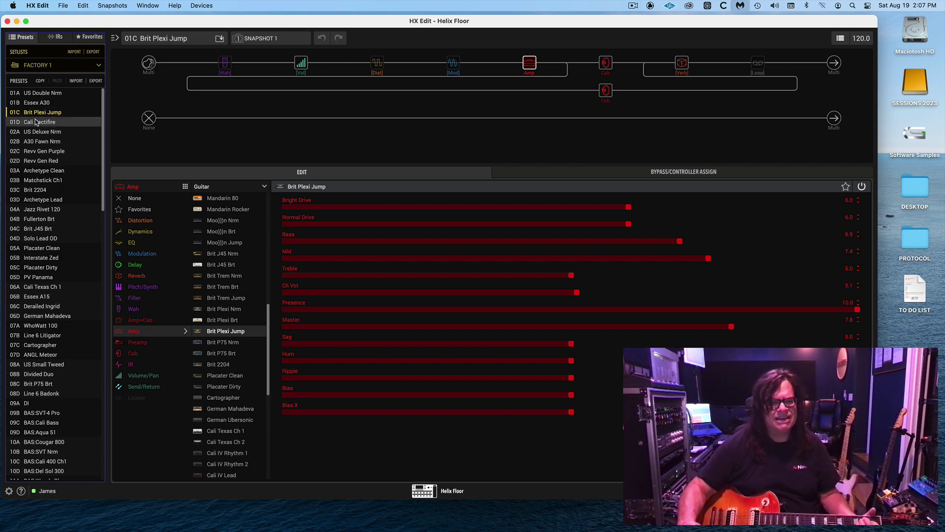
click(36, 122)
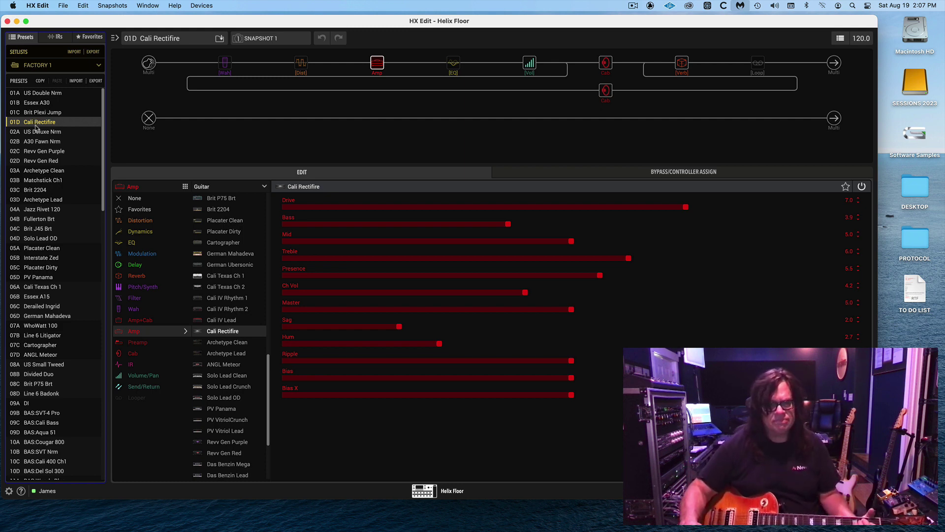
click(36, 131)
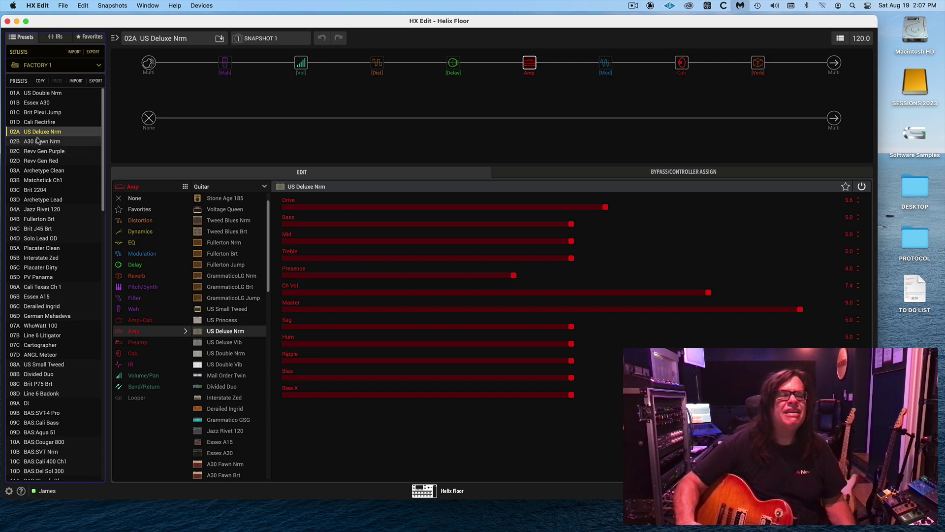
Load preset 02B A30 Fawn Nrm and set its amp Drive to 5.9
click(38, 141)
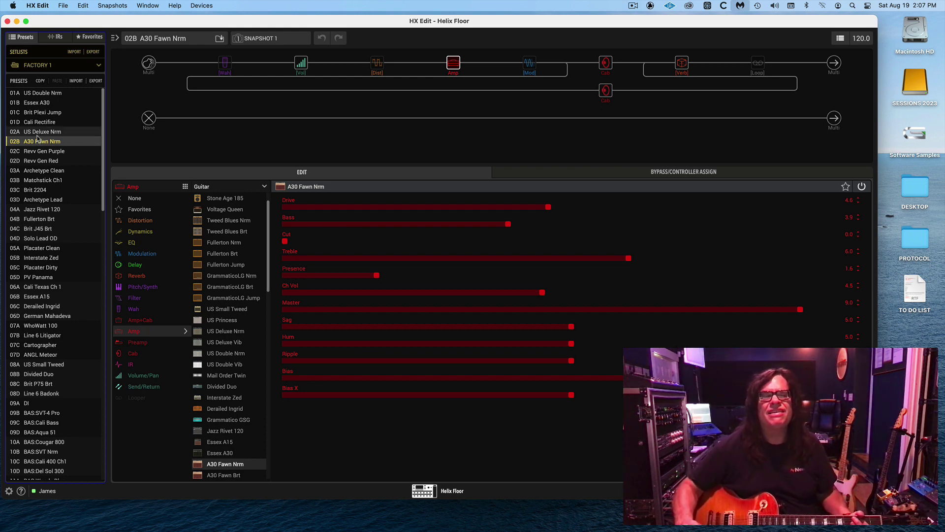
drag(547, 210, 621, 198)
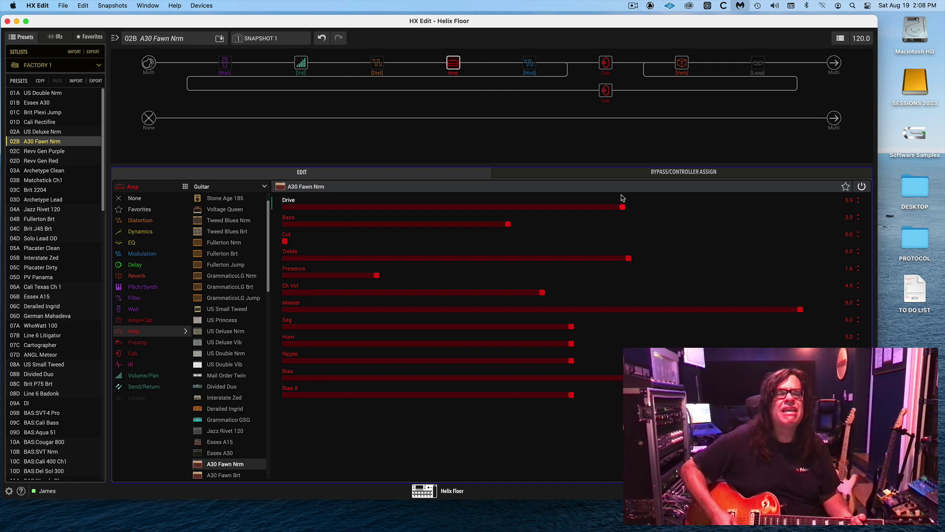
Load preset 02C Revv Gen Purple, try its amp with Bass at 5.0 and Drive at 7.4, and reload the preset to discard the edits
click(43, 152)
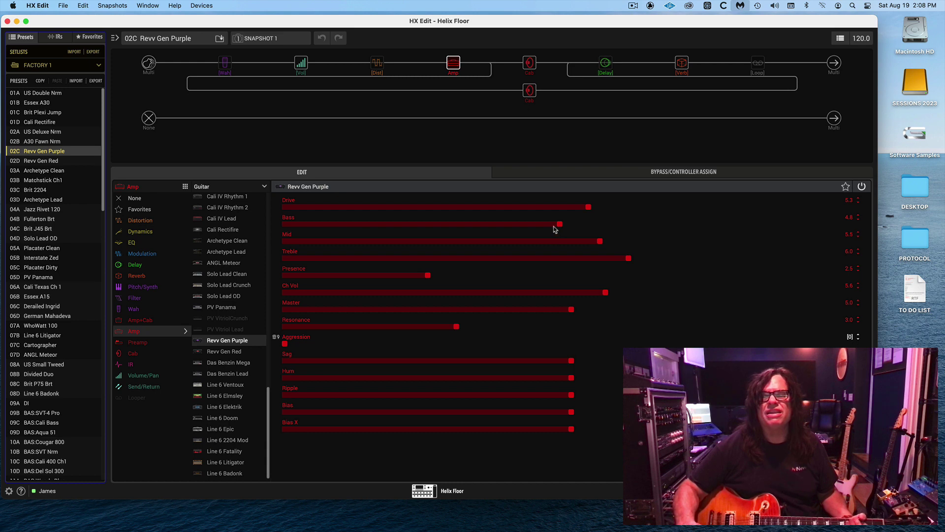
drag(560, 225, 572, 228)
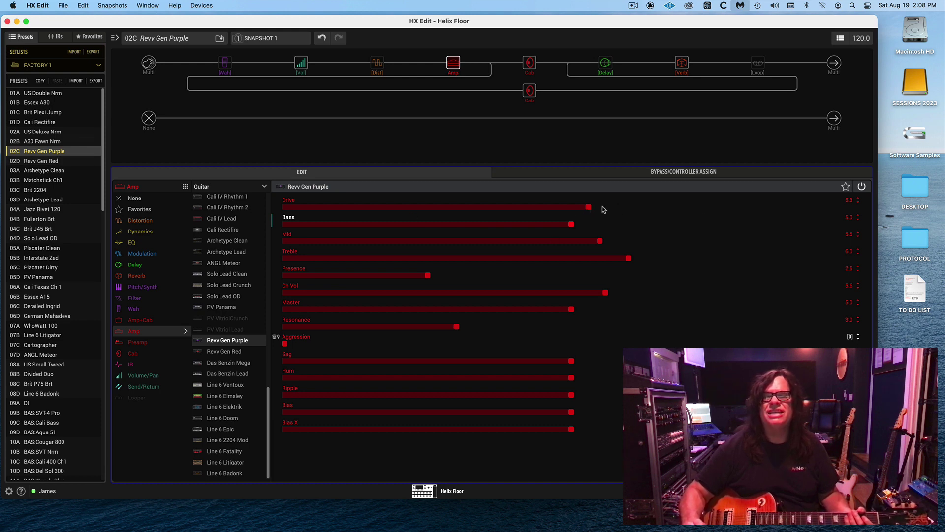
drag(590, 207, 708, 224)
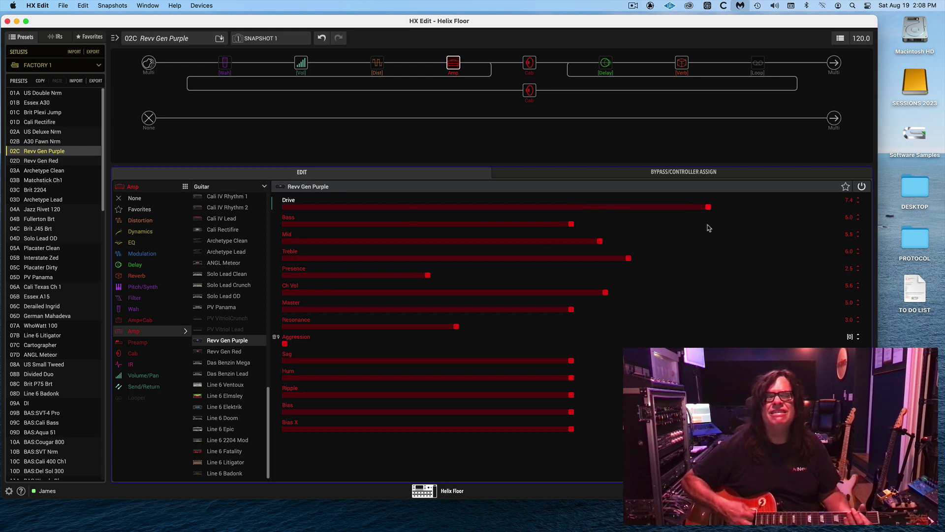
click(30, 153)
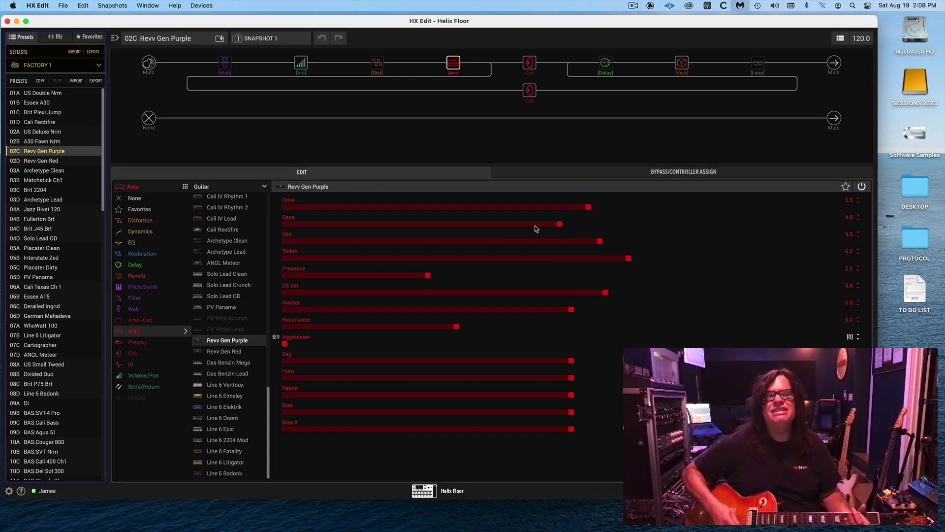
Load preset 02D Revv Gen Red and set its amp Treble to 4.9, Presence to 3.8 and Bass to 4.2
click(48, 163)
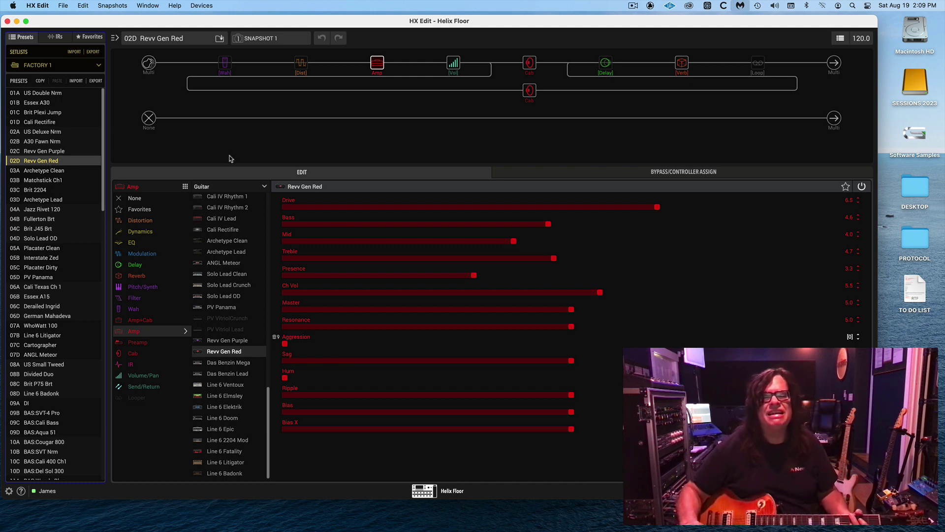
drag(551, 260, 564, 258)
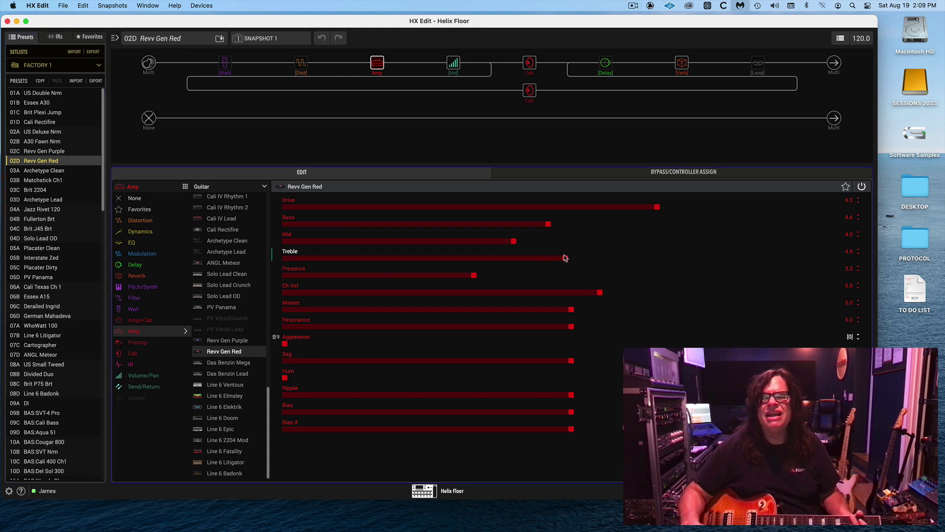
click(480, 275)
drag(481, 275, 502, 274)
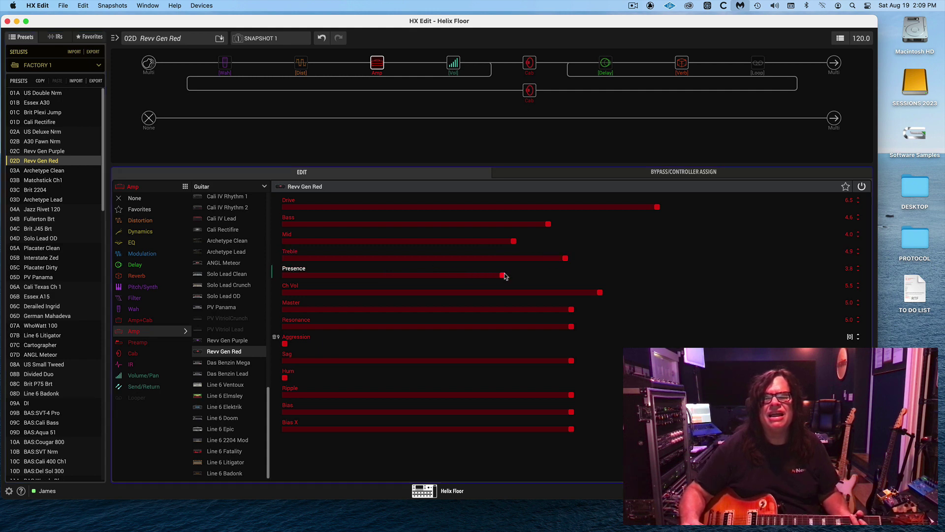
drag(540, 225, 525, 226)
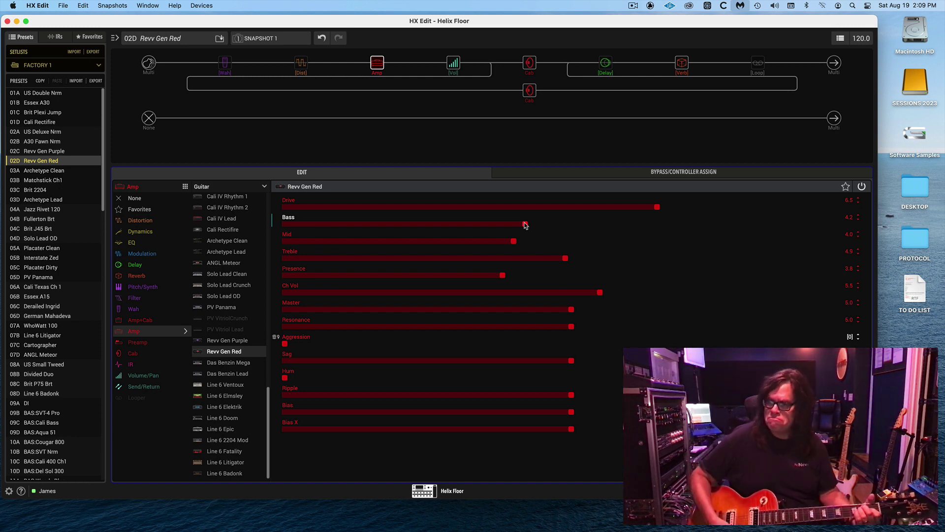
Audition the factory presets one after another from 03A Archetype Clean through 04A Jazz Rivet 120
click(51, 173)
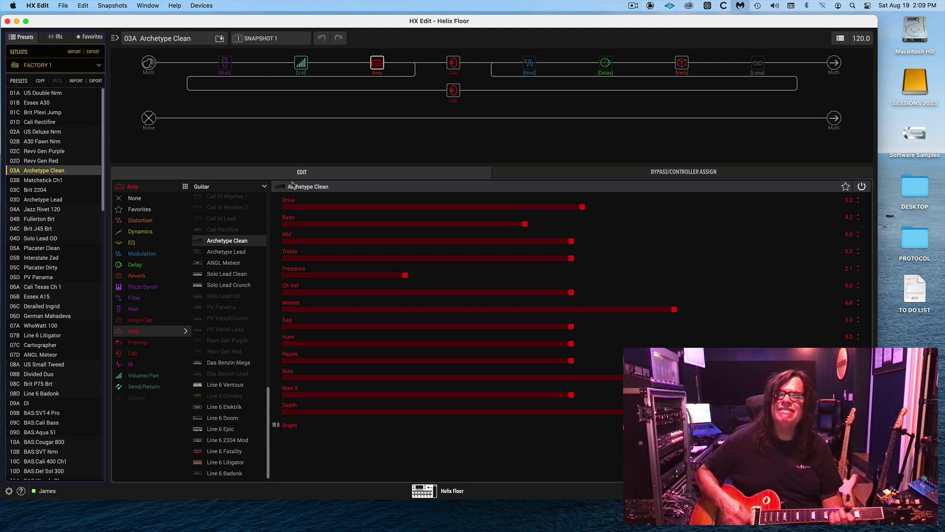
click(49, 181)
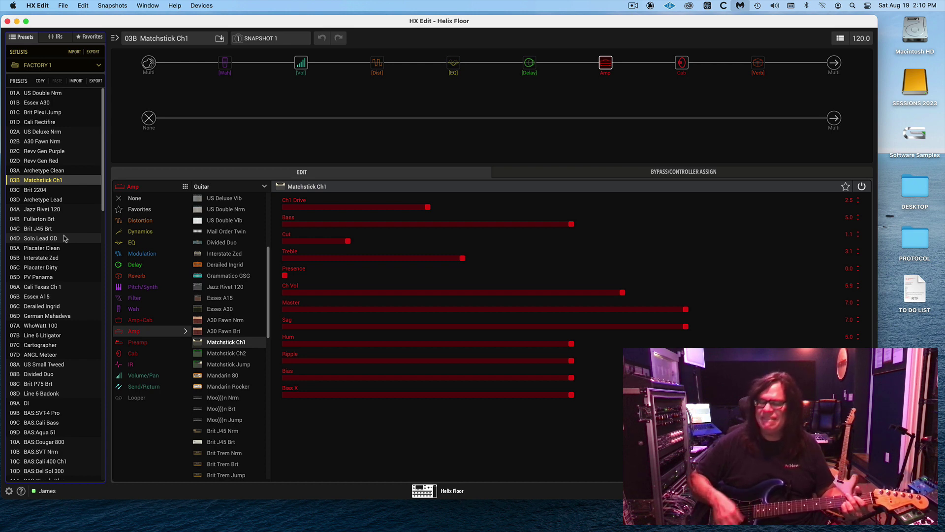
click(27, 192)
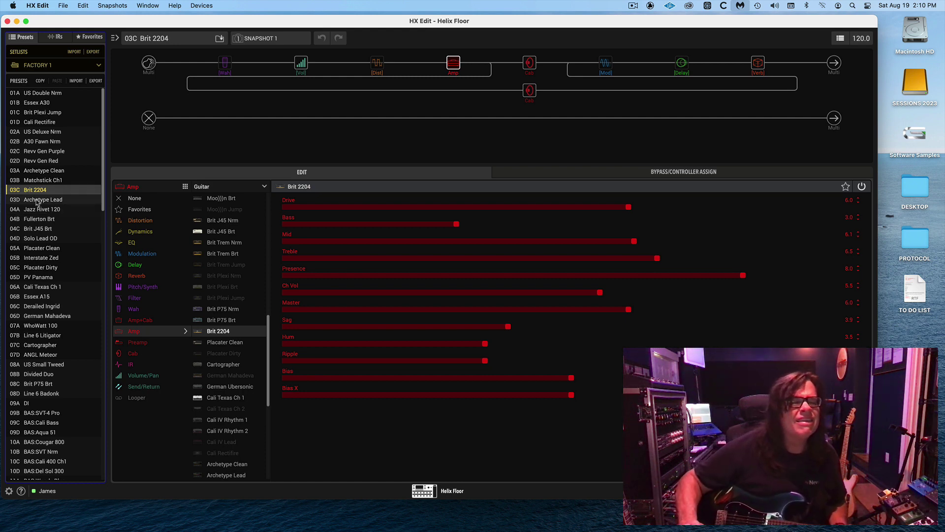
click(36, 200)
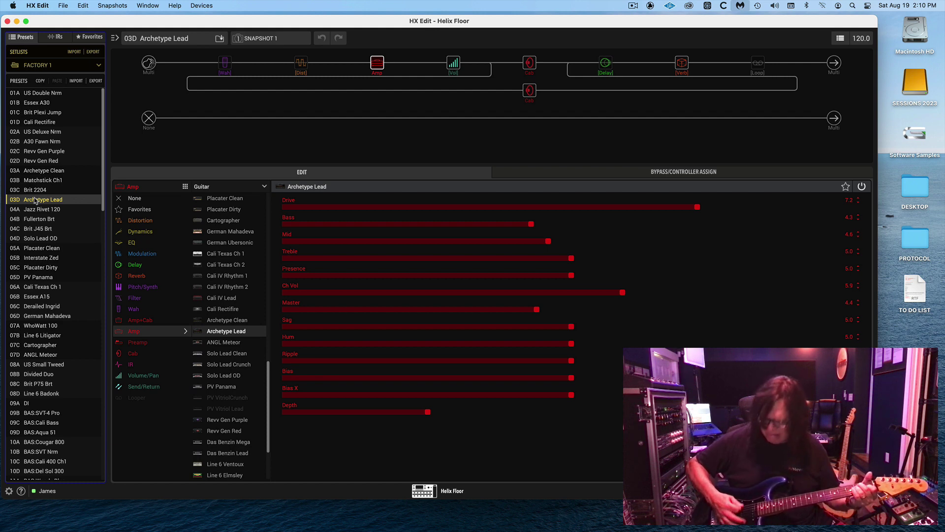
click(36, 209)
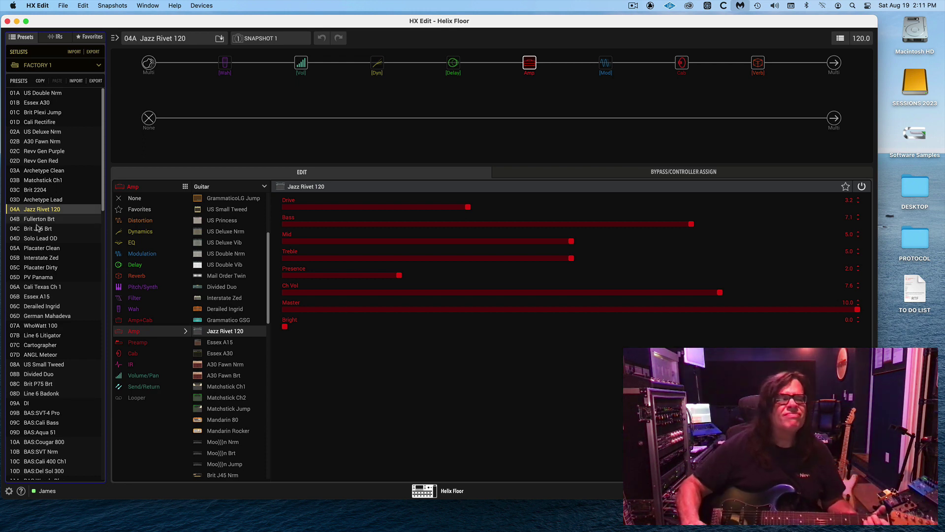
Load preset 04B Fullerton Brt and set its amp Drive Norm to 3.1, Drive Bright to 4.1, Tone to 6.6 and Treble to 6.1
click(39, 219)
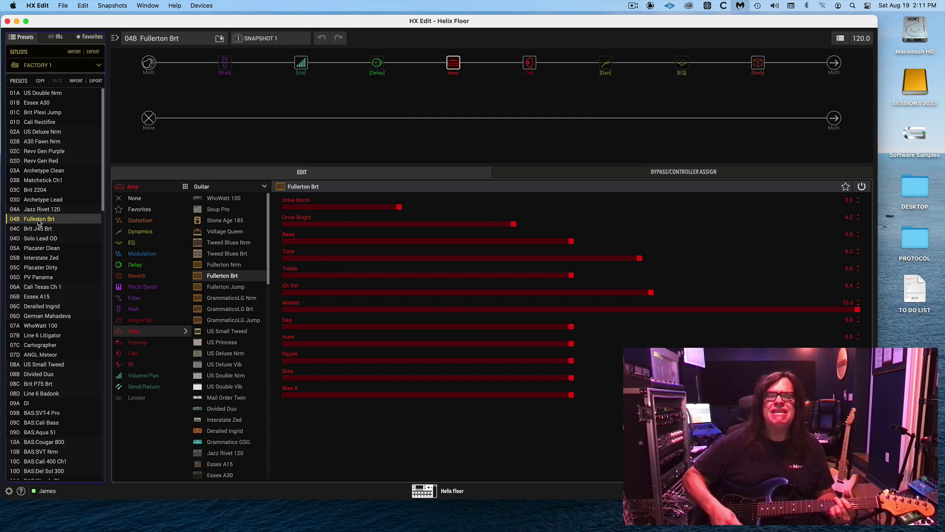
click(405, 207)
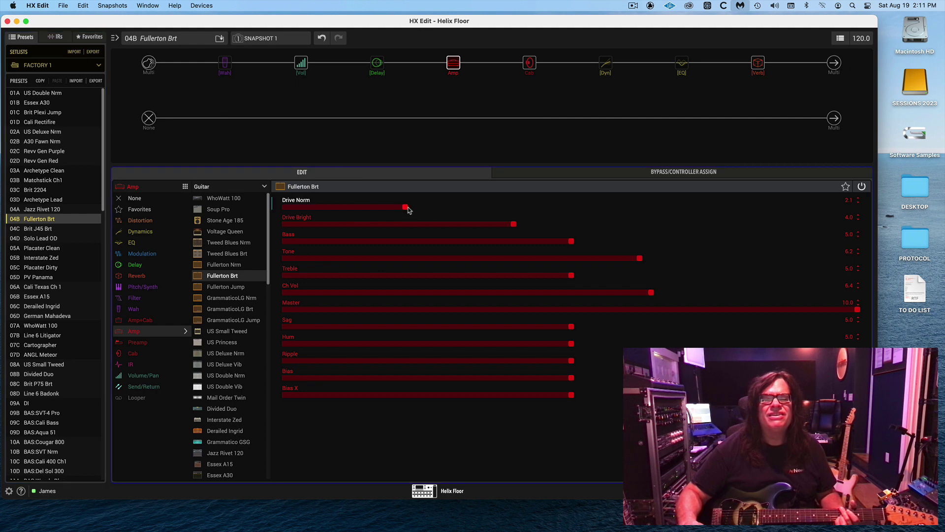
click(519, 224)
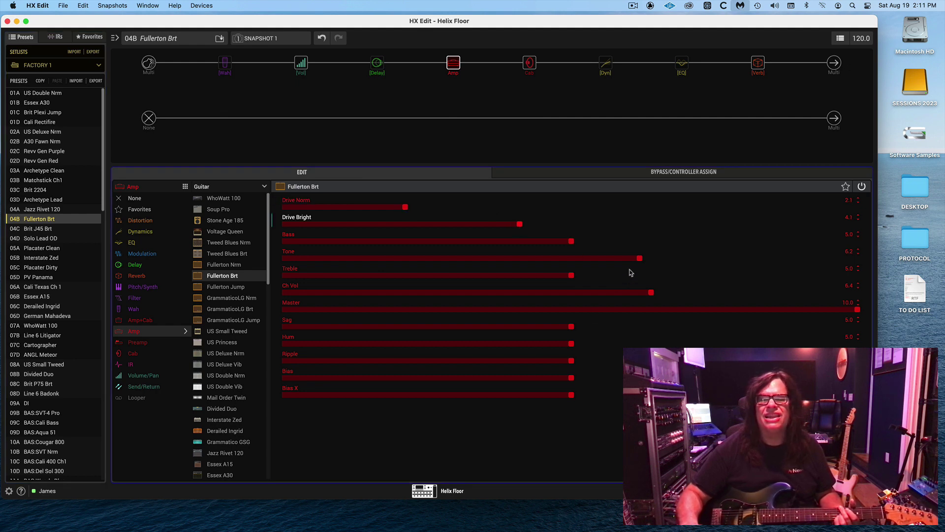
drag(640, 262, 667, 262)
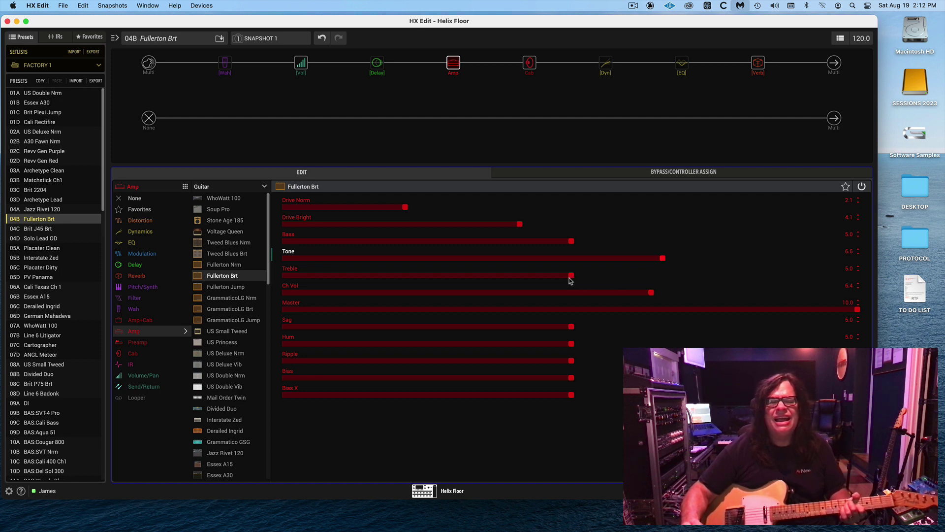
drag(572, 276, 651, 277)
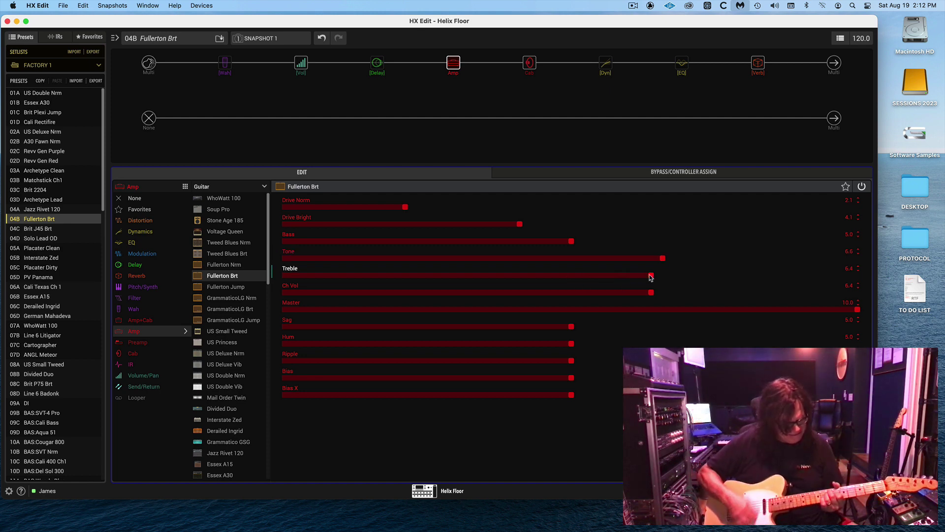
drag(651, 276, 633, 278)
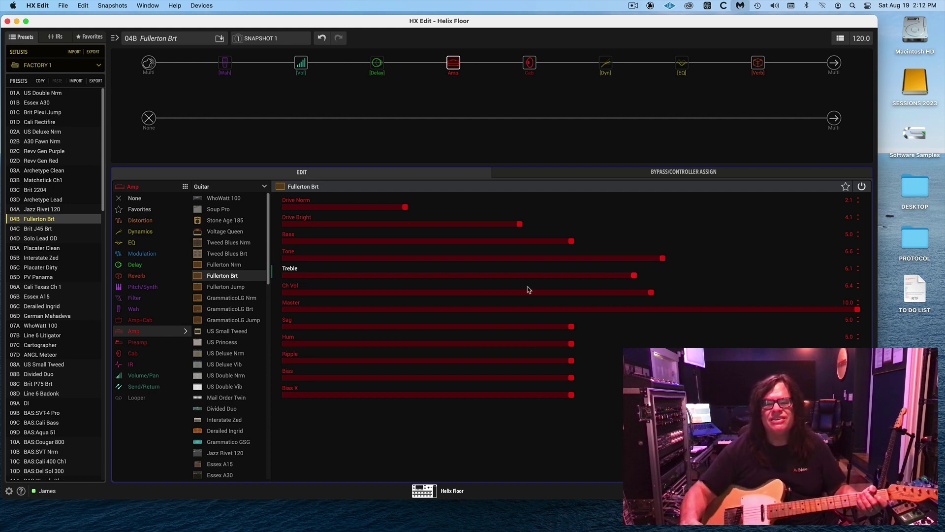
Try the Fullerton Brt amp's Sag at 0.0, and return it to 5.0
drag(571, 326, 257, 262)
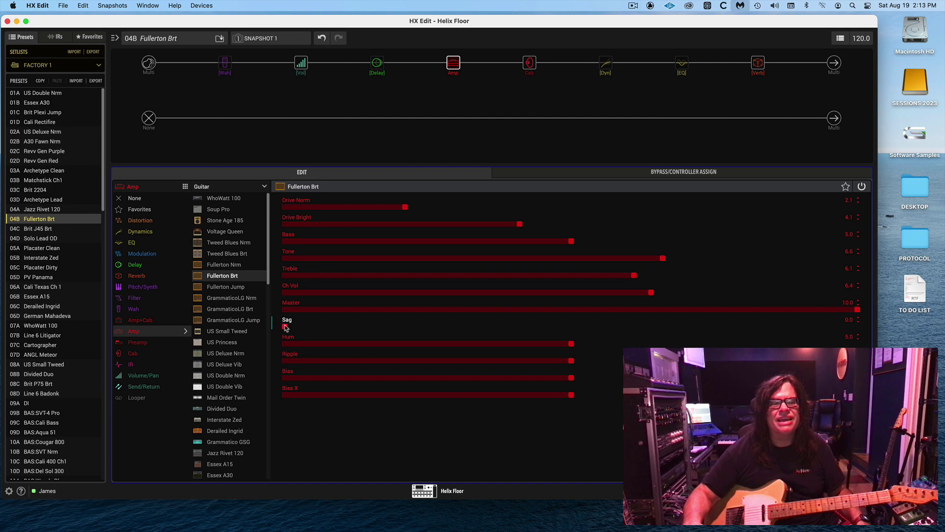
drag(285, 328, 573, 315)
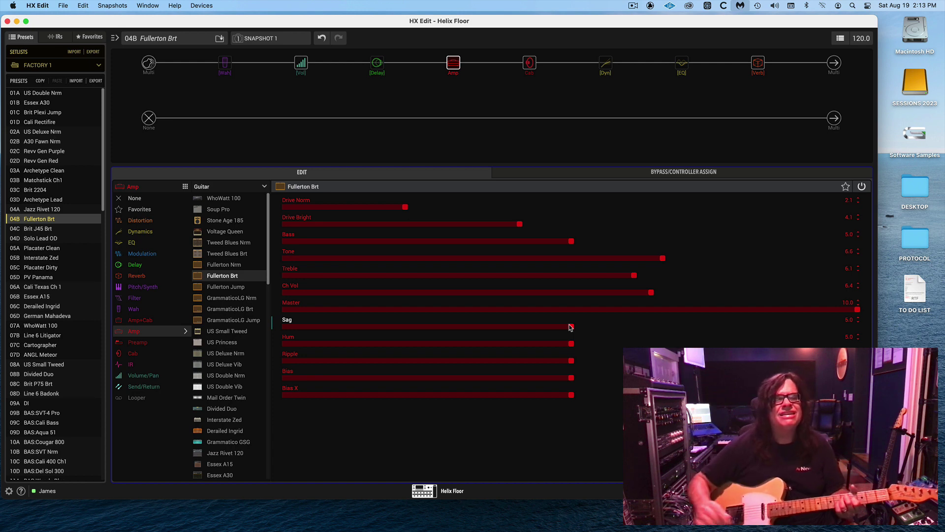
Load preset 04C Brit J45 Brt and bypass its Room reverb block
click(37, 229)
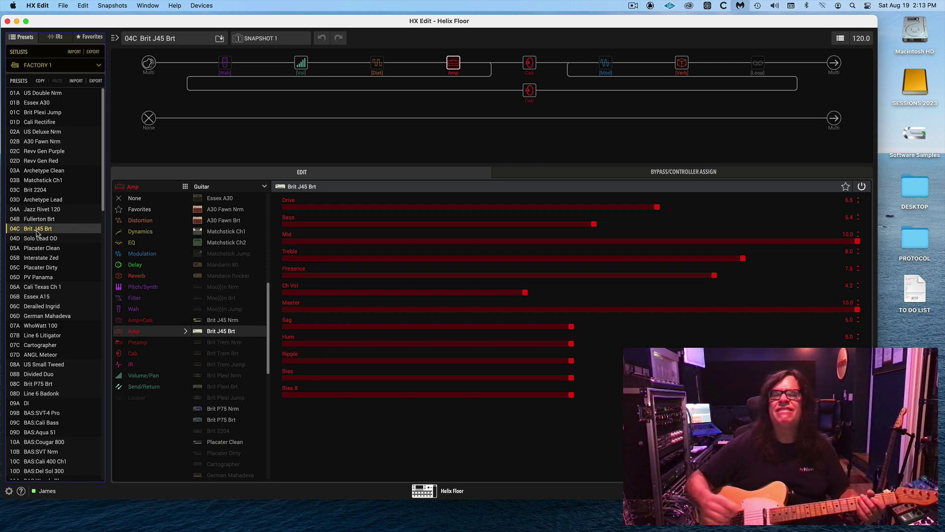
click(682, 63)
click(682, 63)
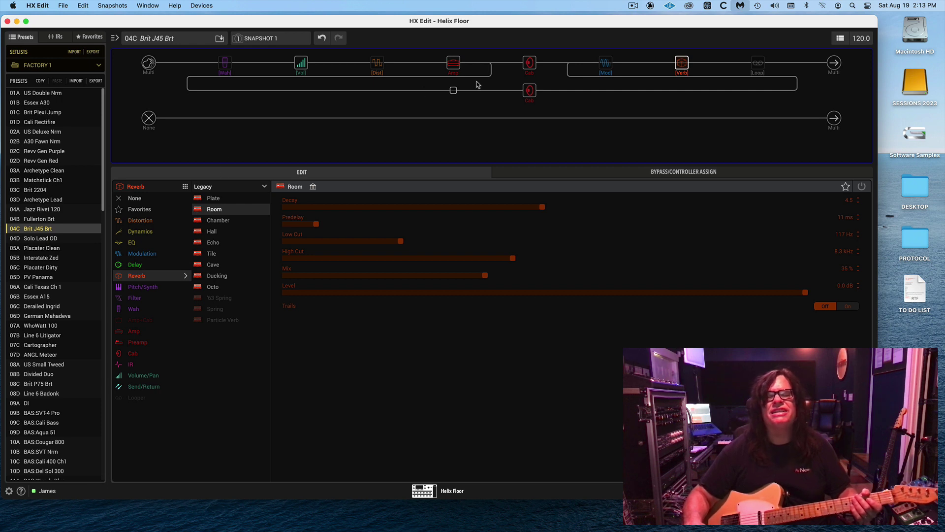
mouse_move(522, 69)
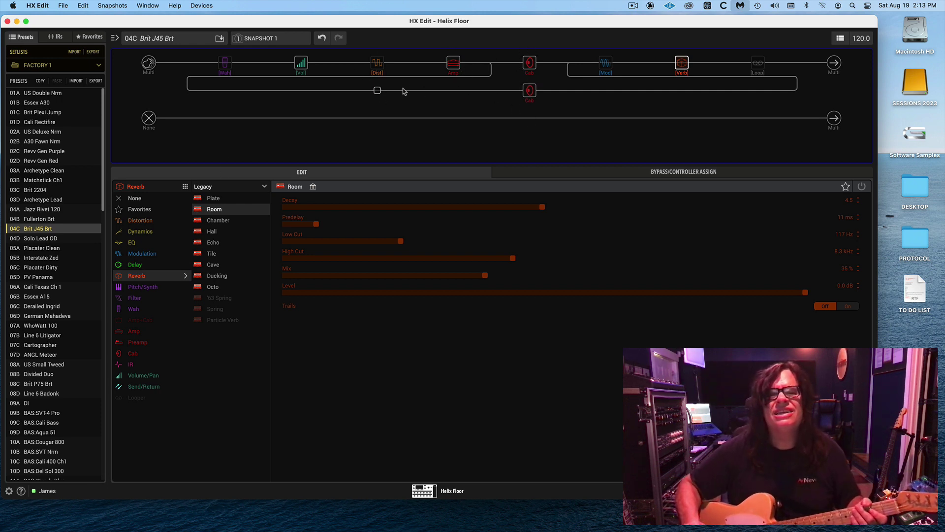
View the Brit J45 Brt amp's settings, and audition presets 04D Solo Lead OD and 05A Placater Clean
click(452, 62)
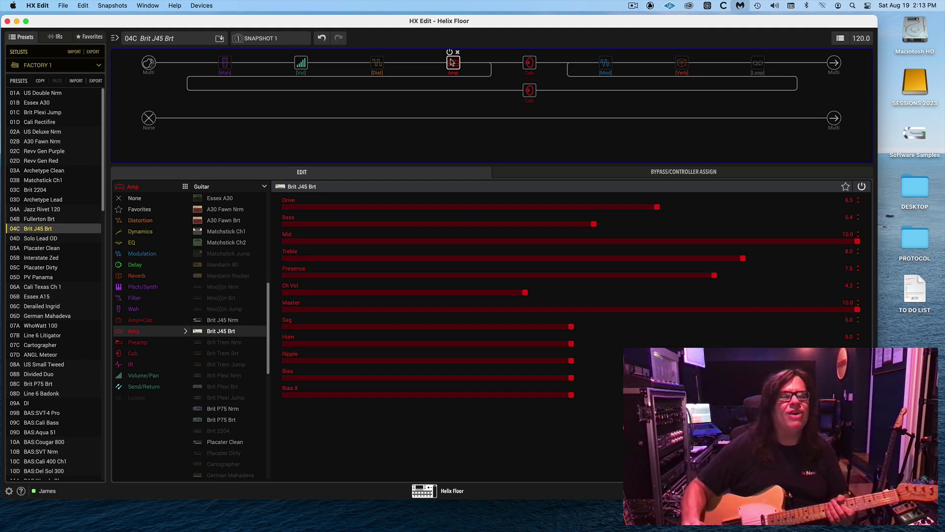
click(52, 239)
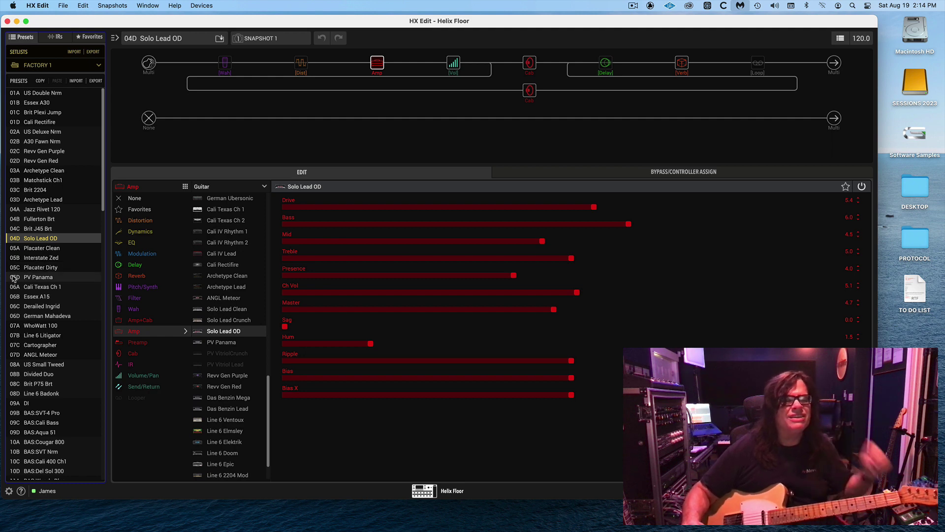
click(33, 250)
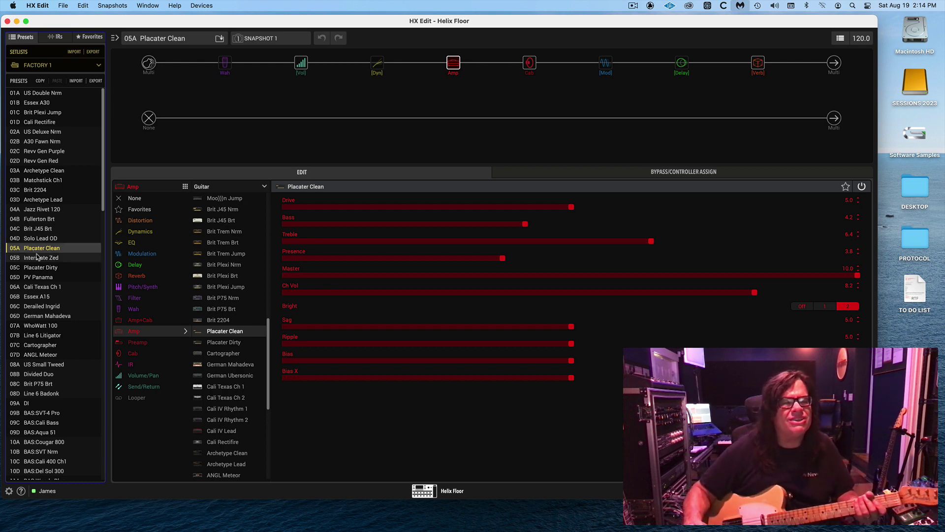
Load preset 05B Interstate Zed and check which categories of amp models are available for its amp block
click(37, 257)
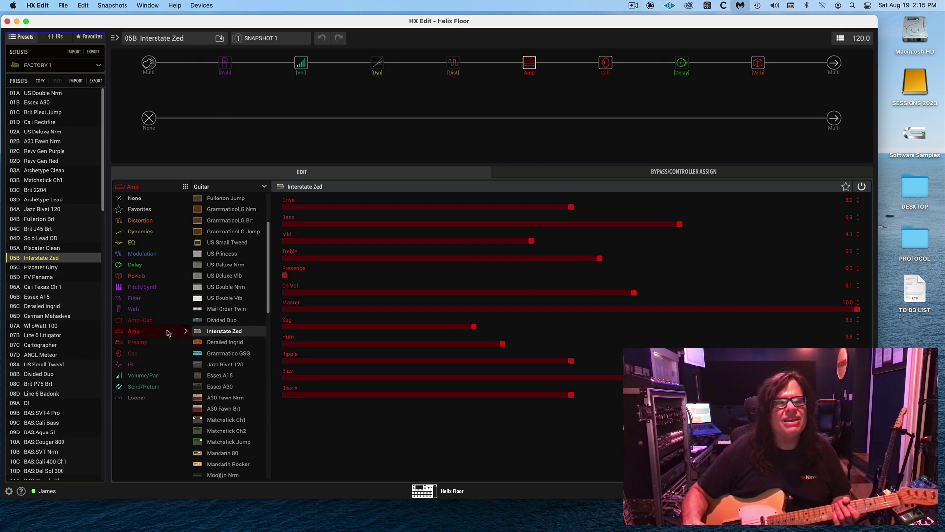
click(265, 187)
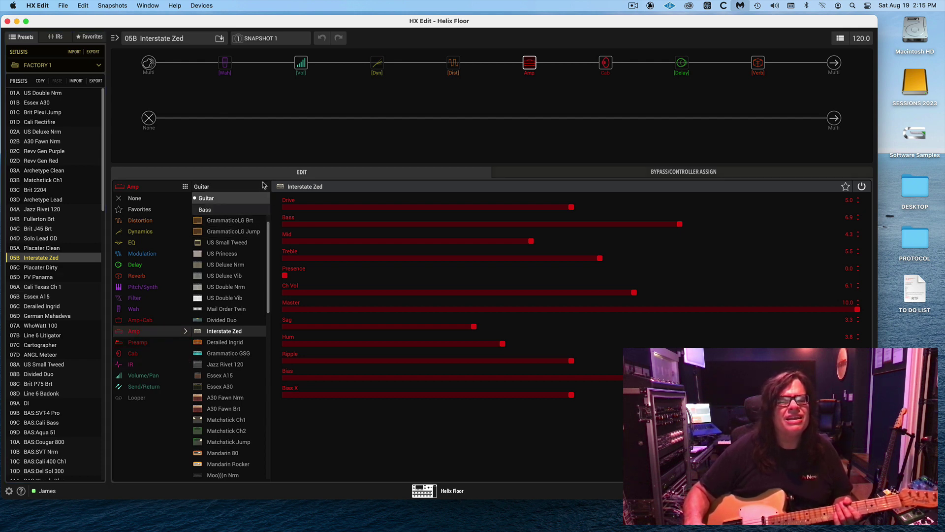
click(264, 185)
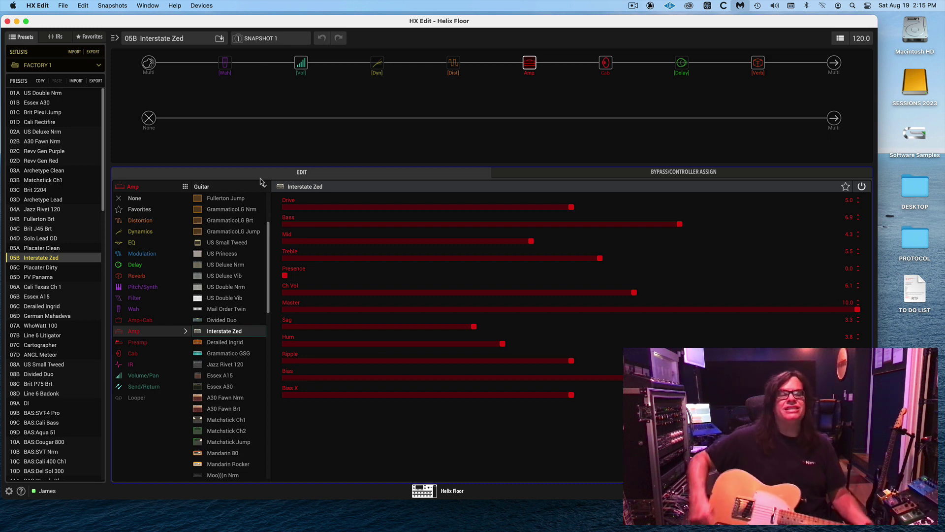
Audition presets 06A Cali Texas Ch 1, 07B Line 6 Litigator, 07A WhoWatt 100 and 08B Divided Duo
click(31, 287)
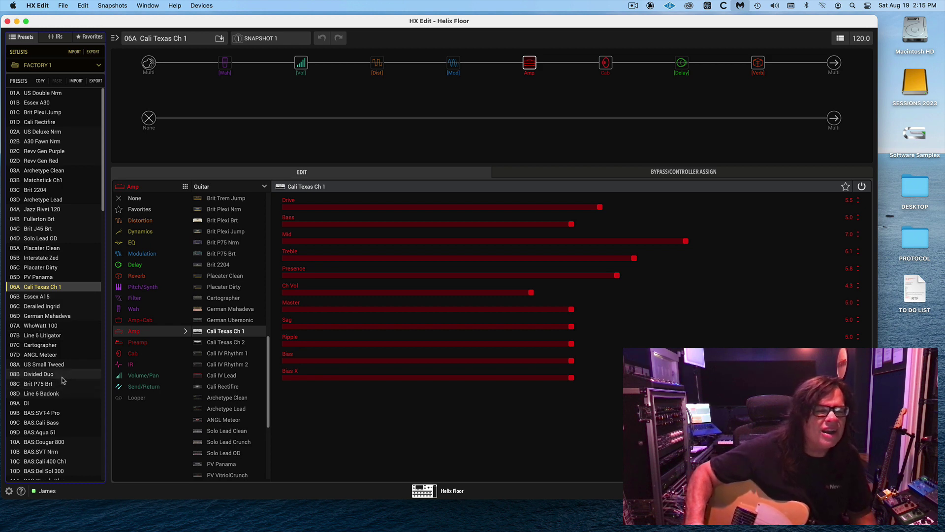
click(46, 339)
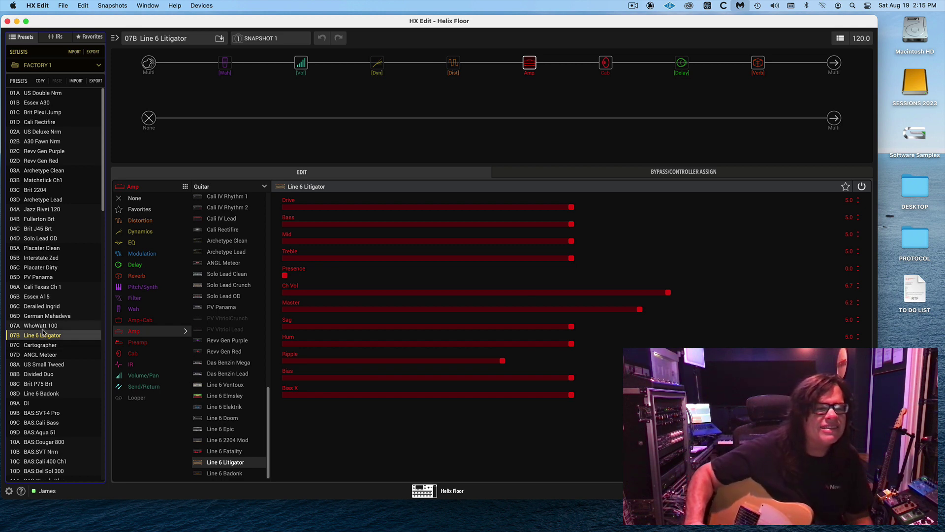
click(38, 326)
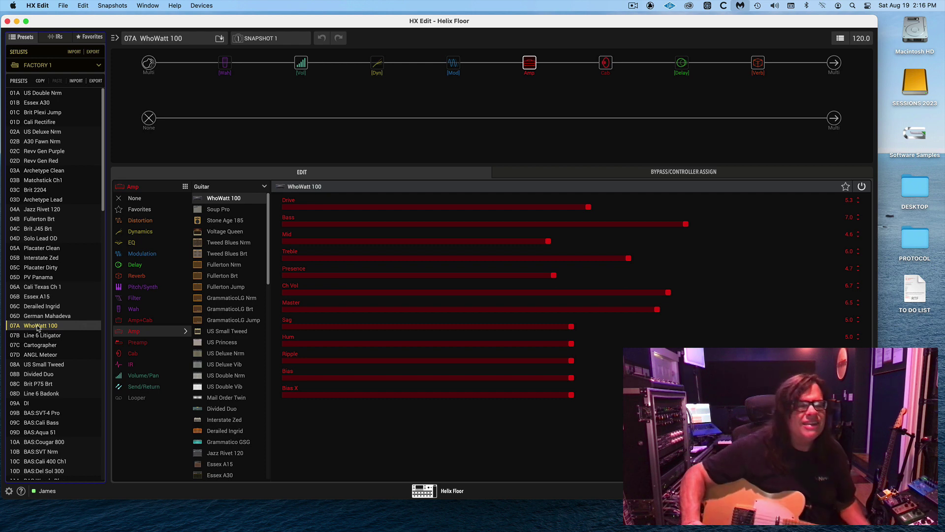
click(49, 375)
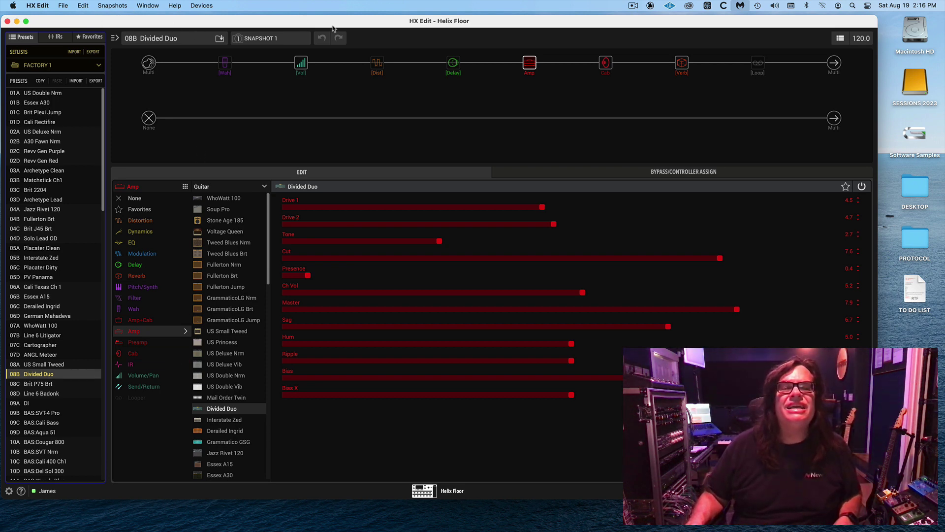
Examine the delay, volume and amp blocks in the Divided Duo preset's signal chain
click(453, 63)
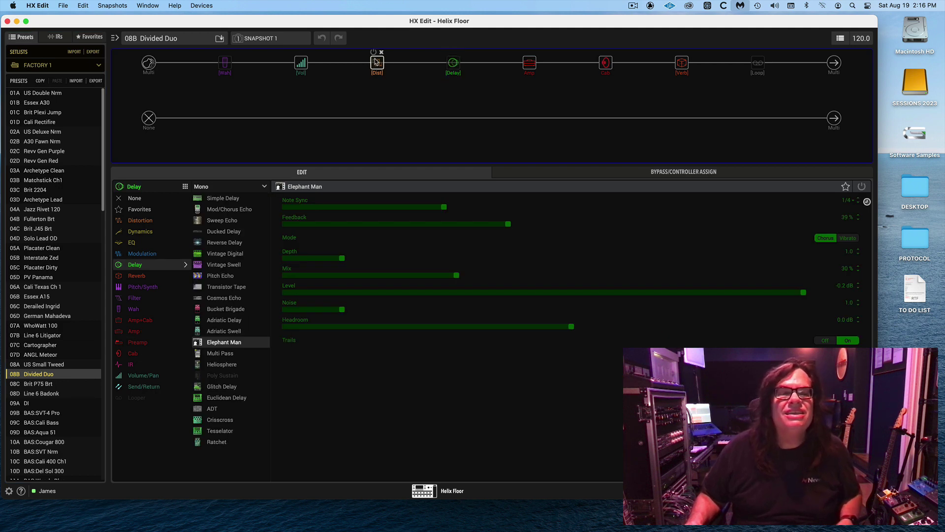
click(304, 62)
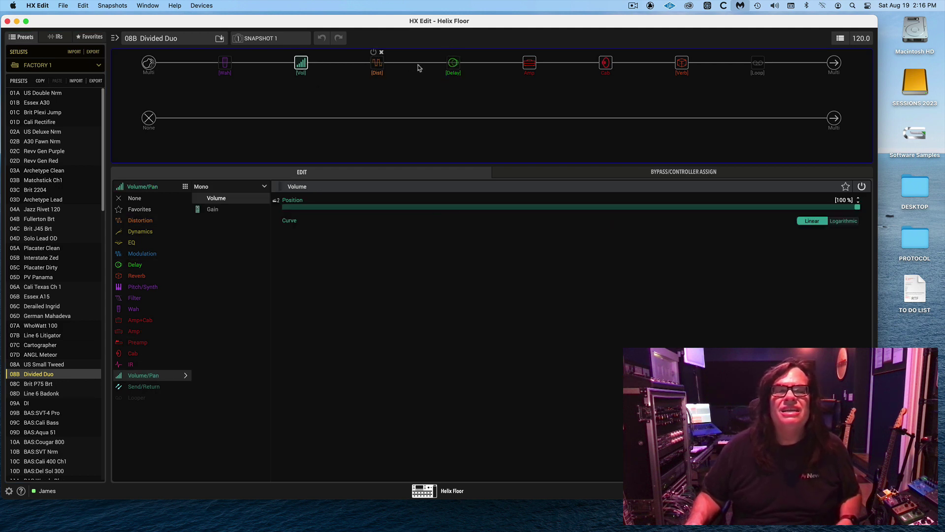
click(454, 63)
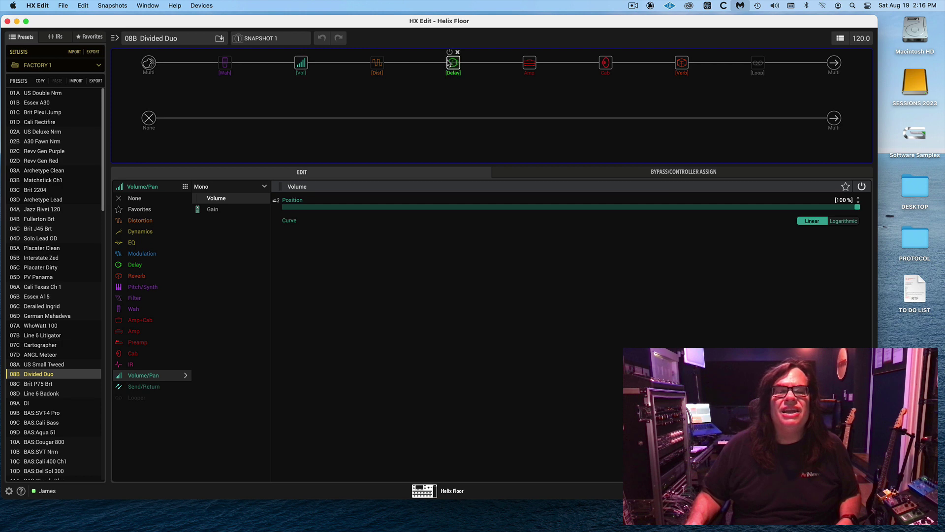
click(530, 63)
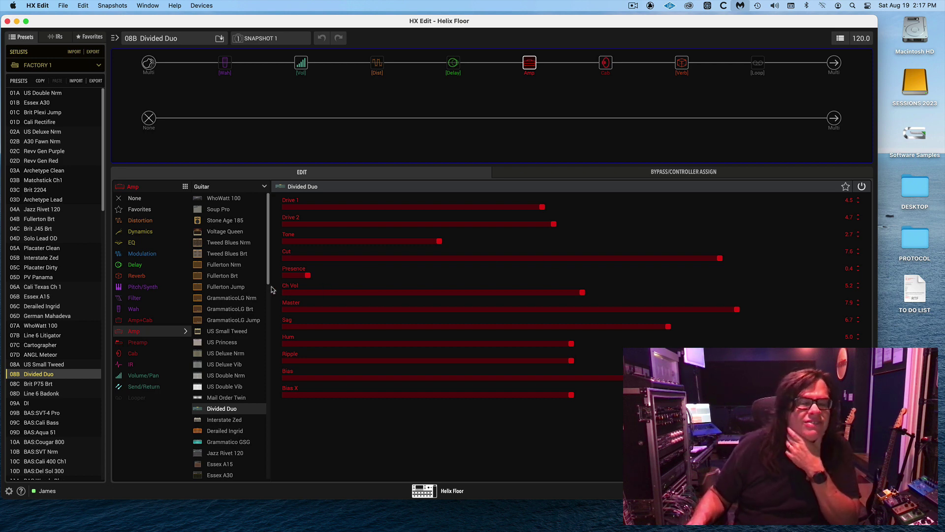
Swap the Divided Duo amp model for Fullerton Jump, and replace that block with the single 2x12 Mail C12Q cab
click(253, 290)
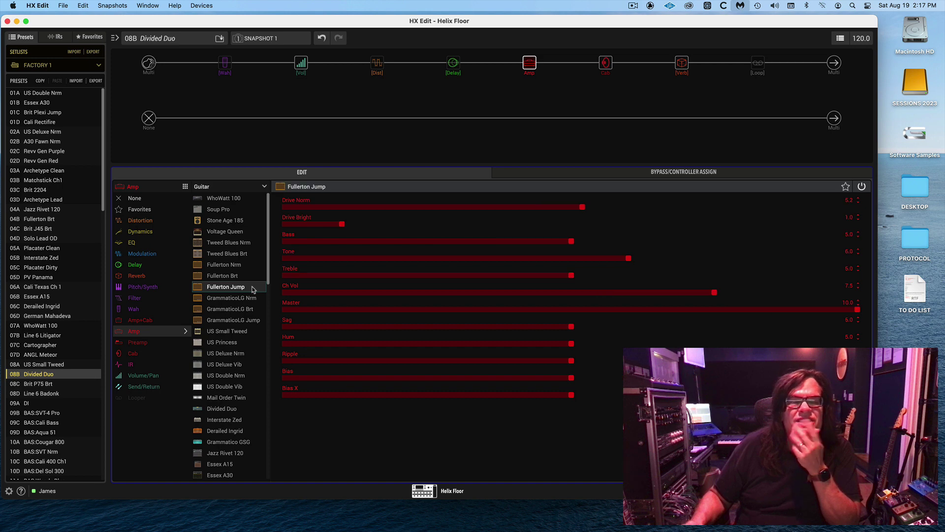
click(146, 353)
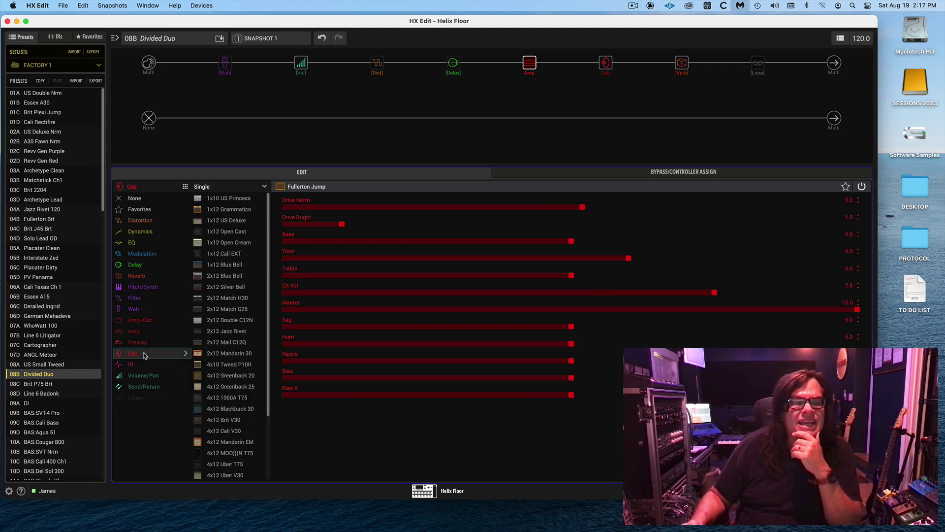
click(248, 346)
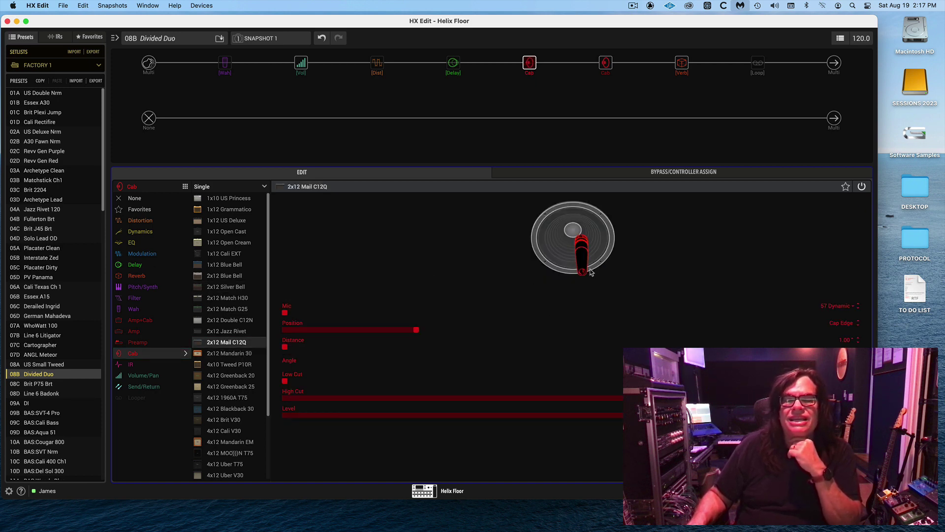
Move the 2x12 Mail C12Q cab's microphone to the Center position and set its distance to 3.25"
drag(578, 268, 555, 267)
mouse_move(336, 346)
mouse_down()
mouse_move(389, 347)
mouse_move(351, 347)
mouse_up()
drag(449, 359, 402, 347)
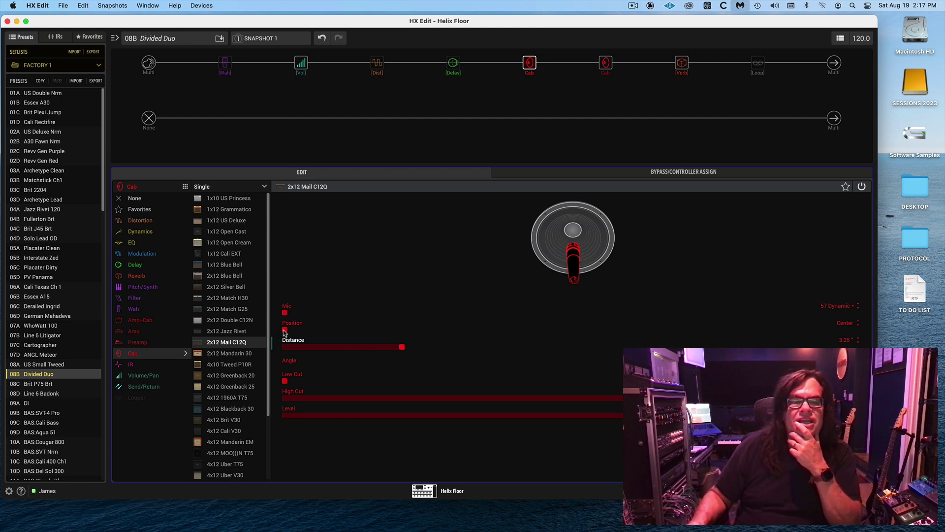
mouse_move(285, 329)
mouse_down()
mouse_move(575, 330)
mouse_move(277, 322)
mouse_move(580, 313)
mouse_move(284, 314)
mouse_up()
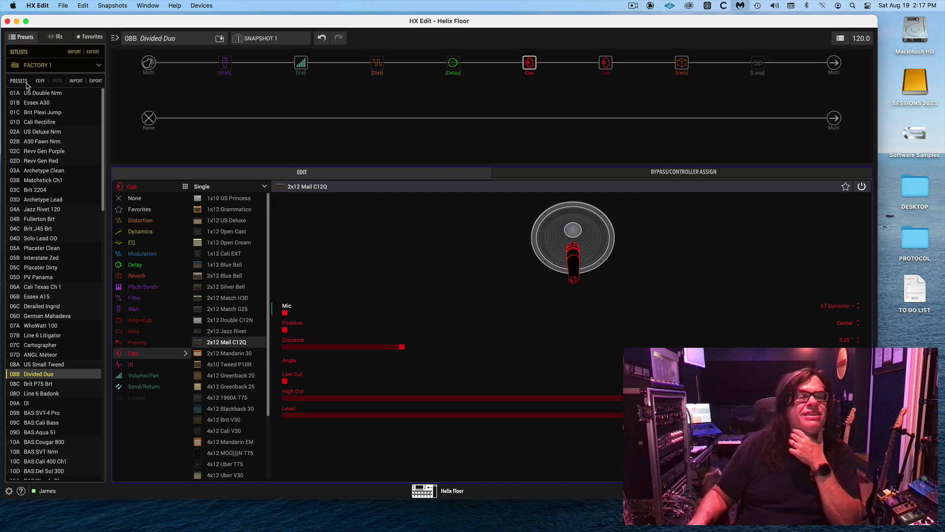
Load preset 01A US Double Nrm without saving the Divided Duo edits
click(47, 94)
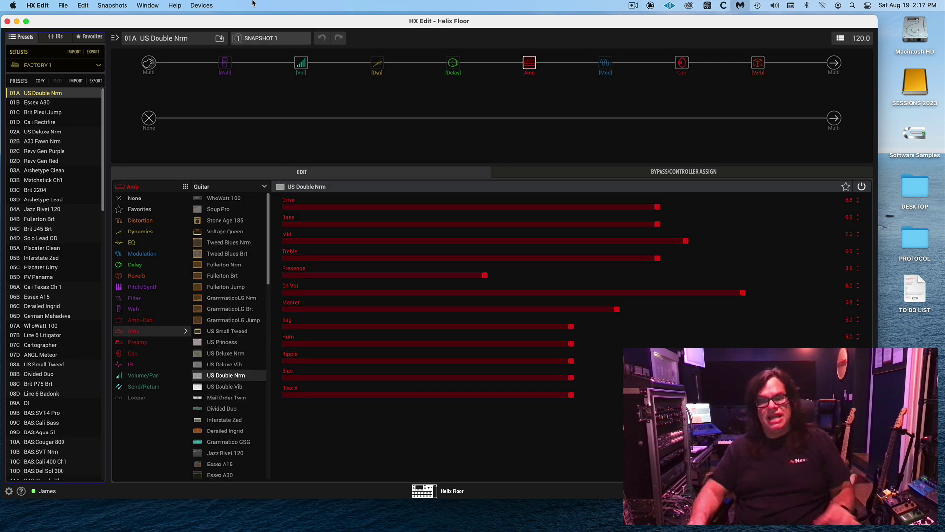